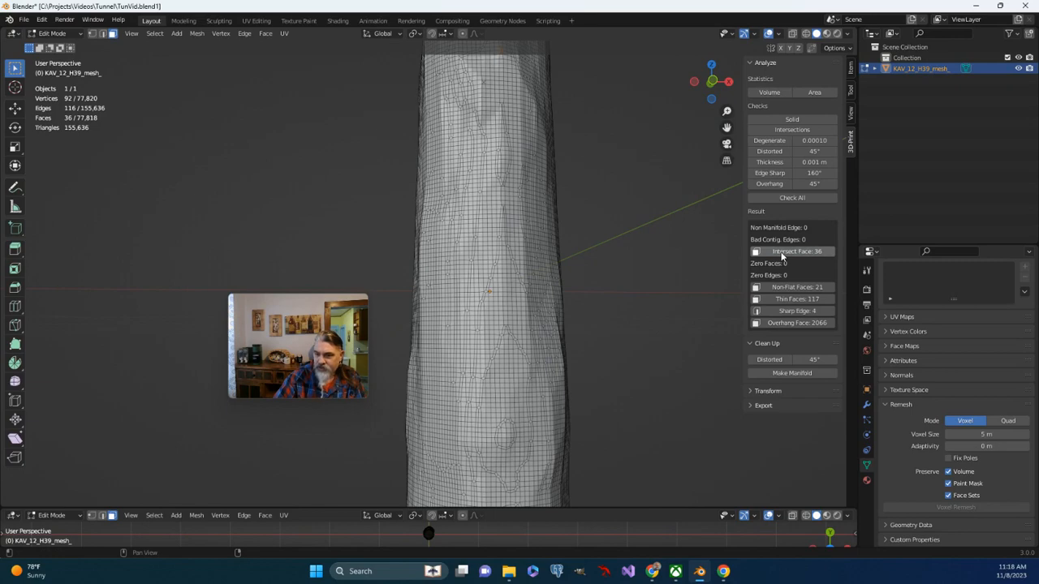
- Examine the flagged intersecting faces on the mesh up close and select one of the upper pair
scroll(596, 266, down, 5)
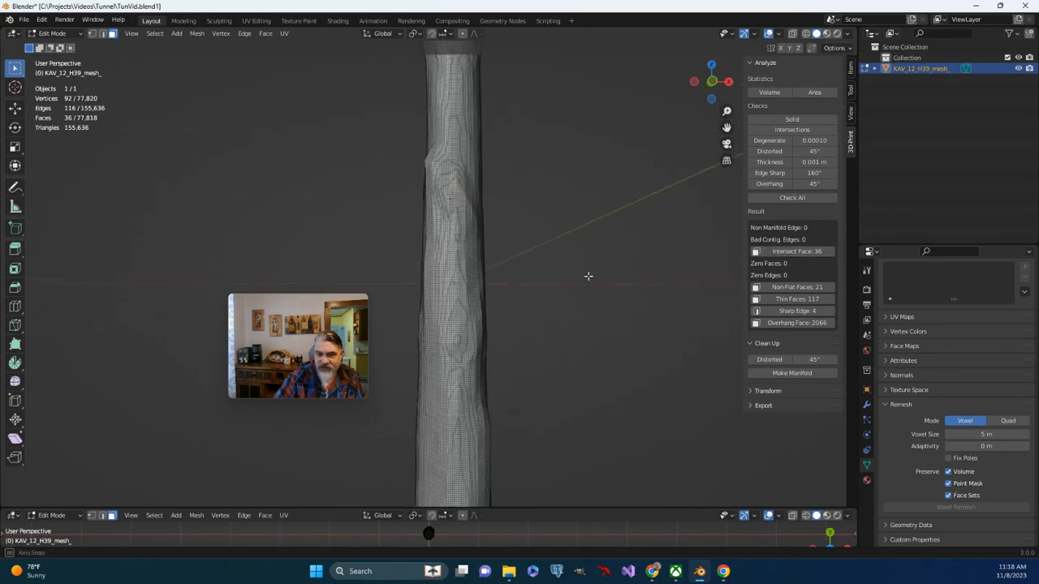
middle_drag(588, 276, 598, 327)
scroll(561, 263, up, 3)
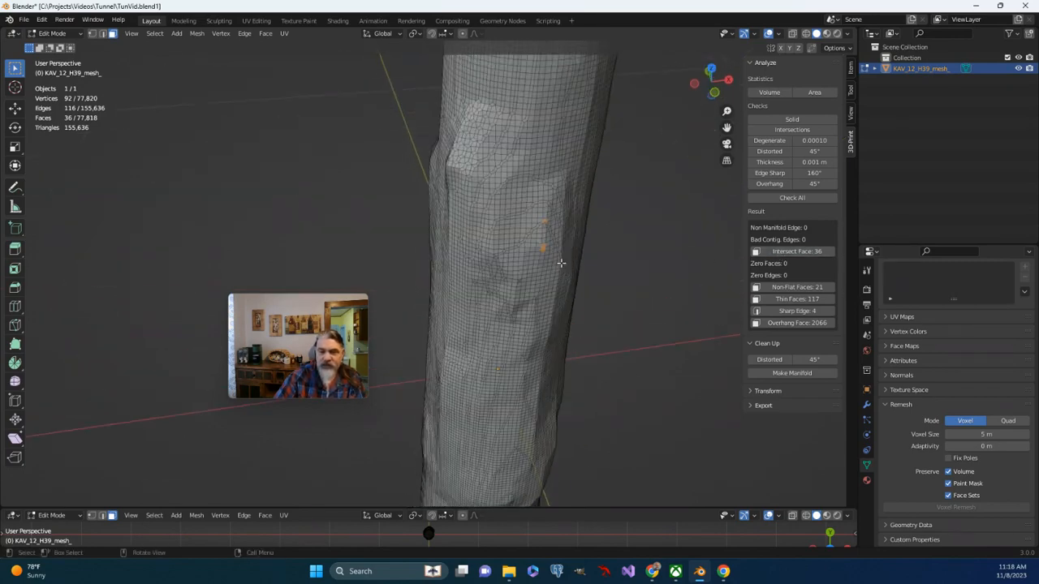
scroll(561, 263, up, 8)
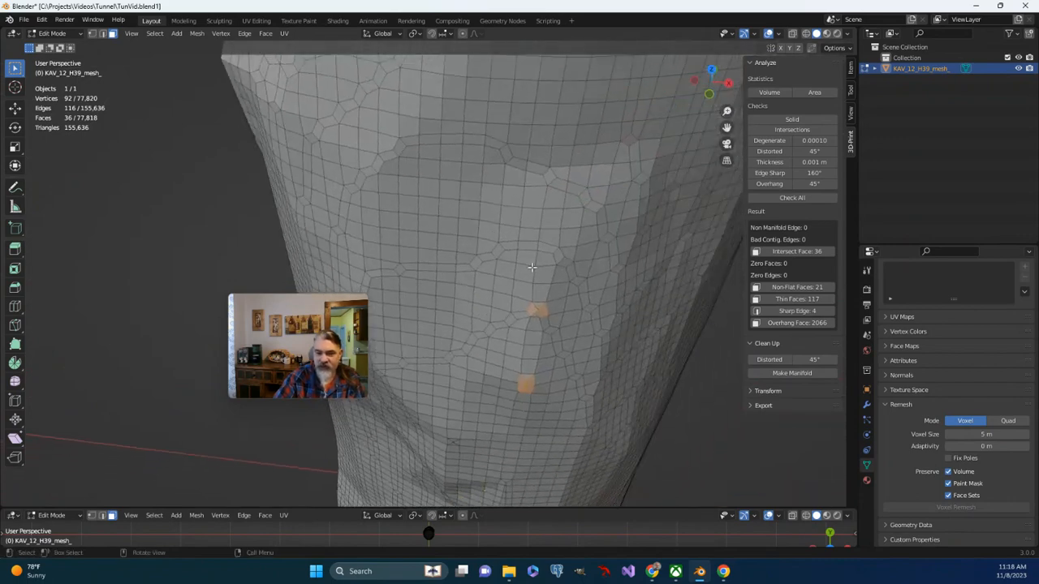
scroll(531, 265, up, 6)
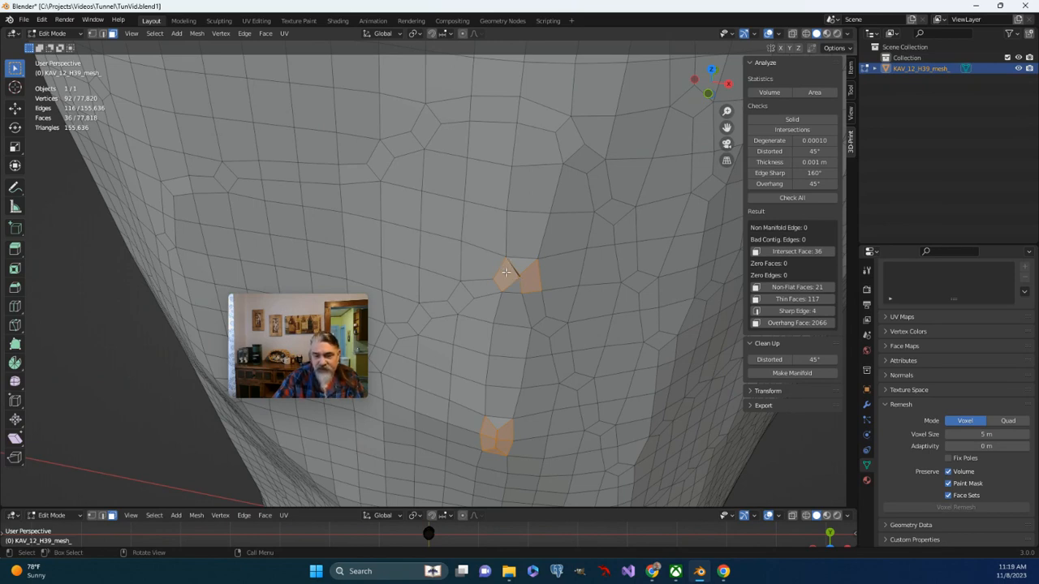
click(510, 275)
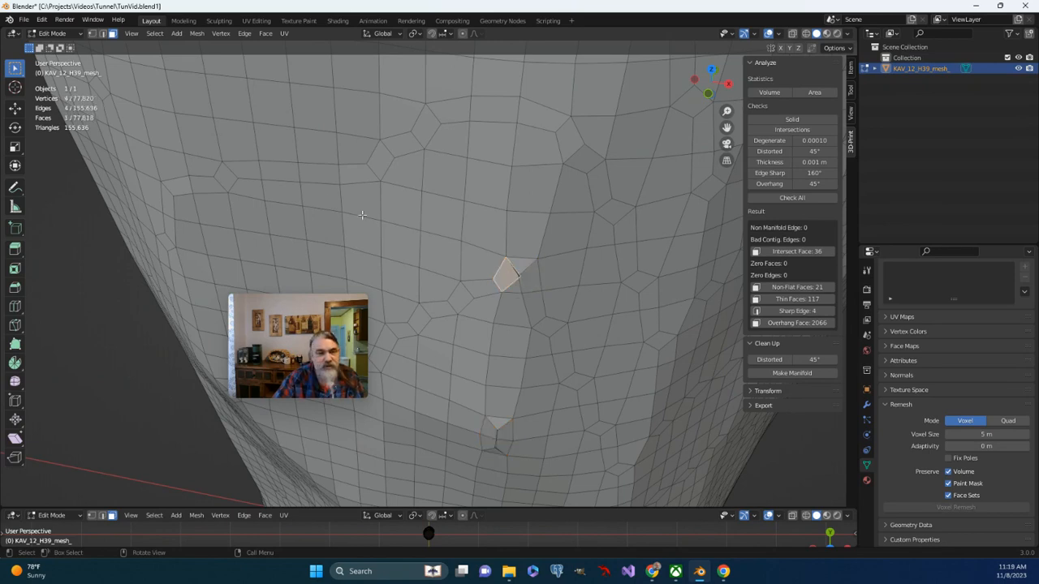
- Switch to vertex selection and select the two nearly coincident vertices at the corner of that intersecting face
click(92, 33)
middle_drag(563, 292, 558, 292)
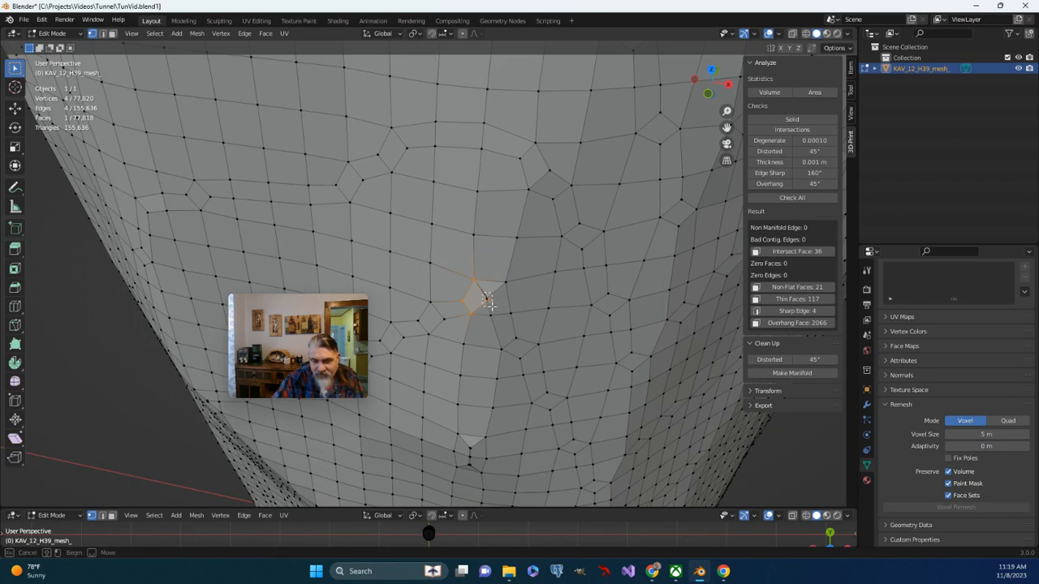
click(491, 302)
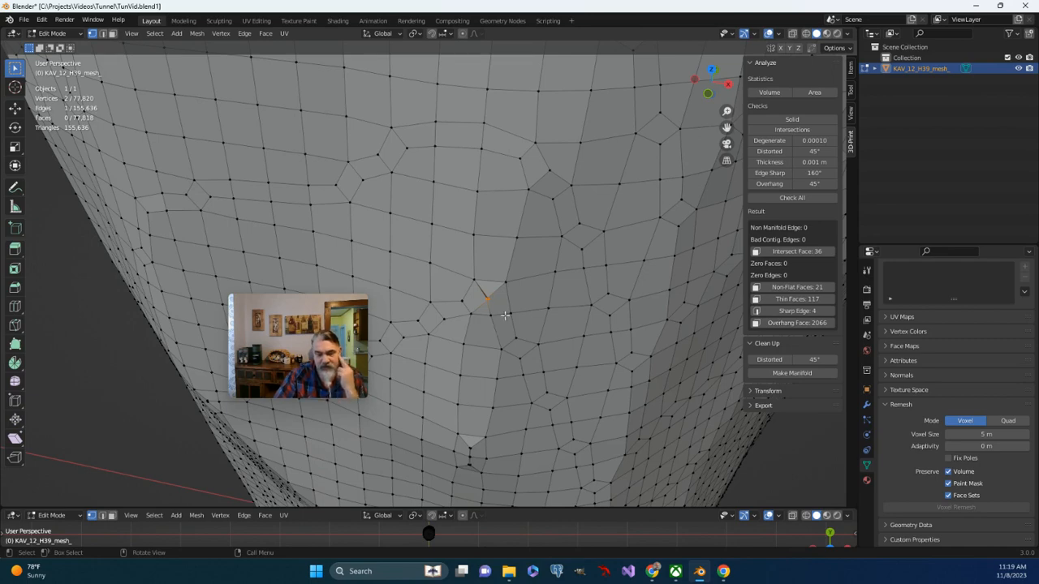
- Select the entire mesh and merge its vertices by distance
scroll(505, 326, down, 5)
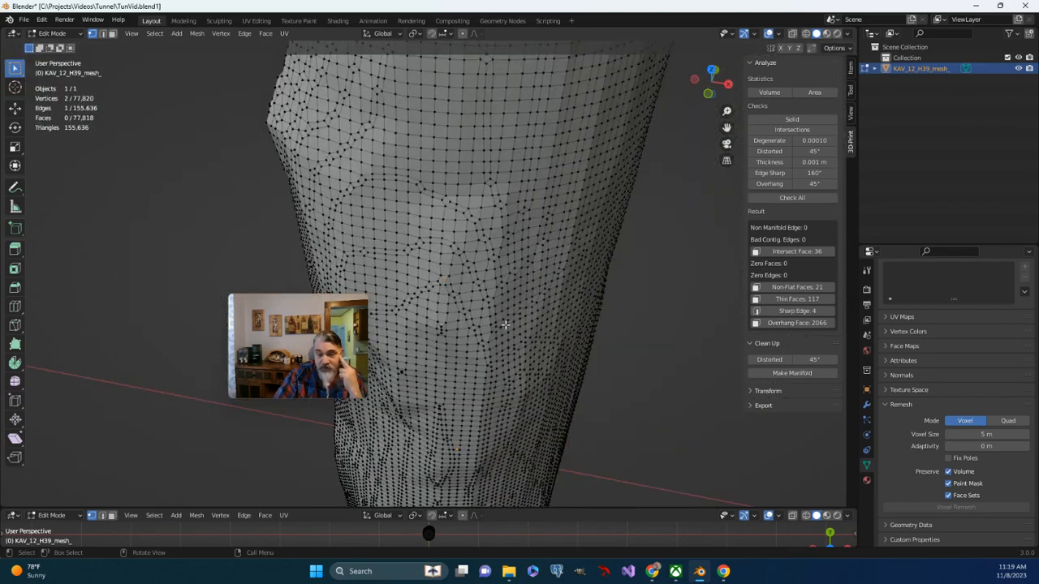
middle_drag(517, 306, 526, 294)
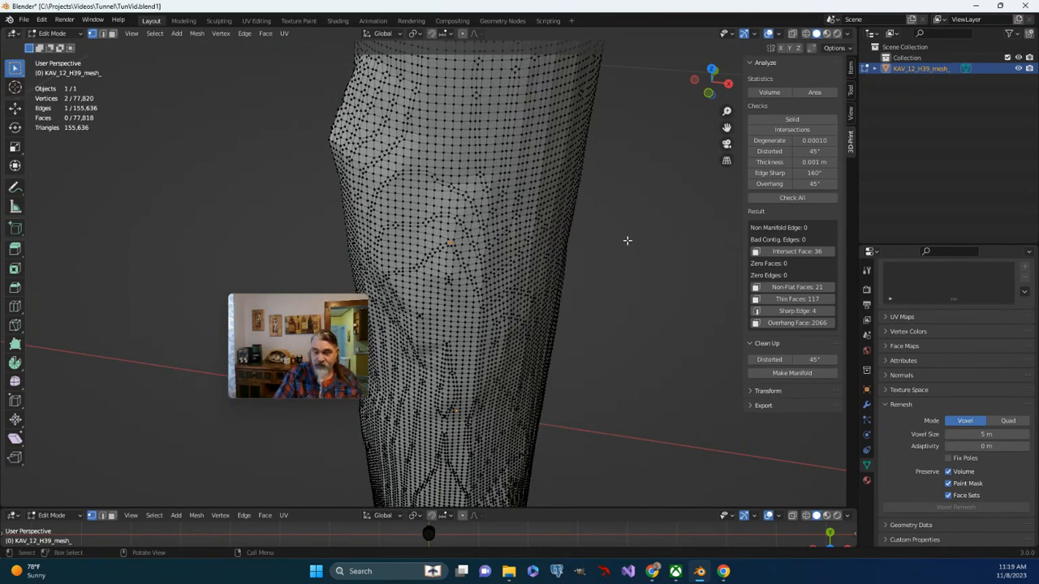
key(a)
middle_drag(610, 241, 607, 250)
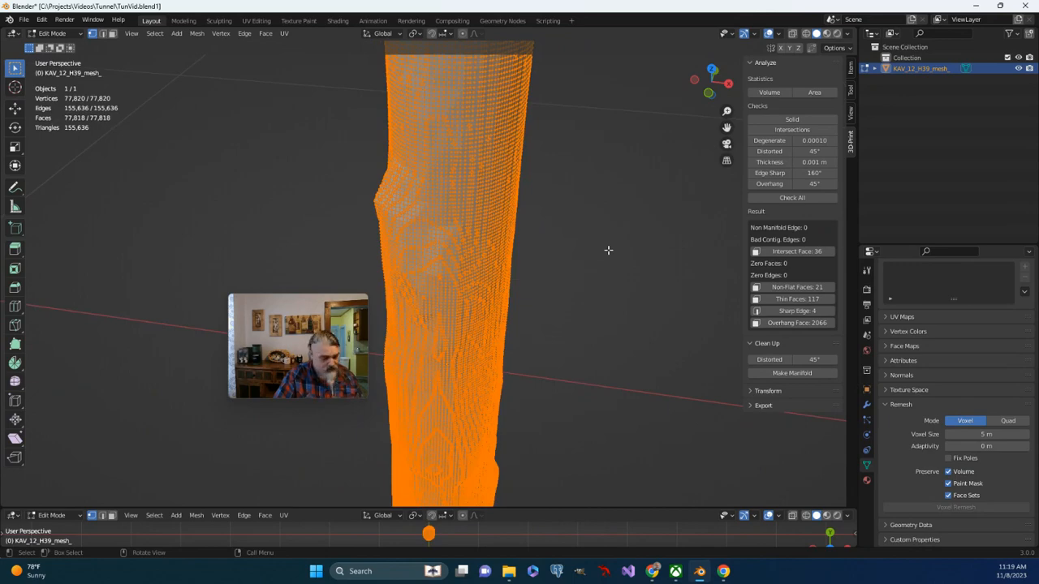
scroll(608, 250, up, 2)
key(m)
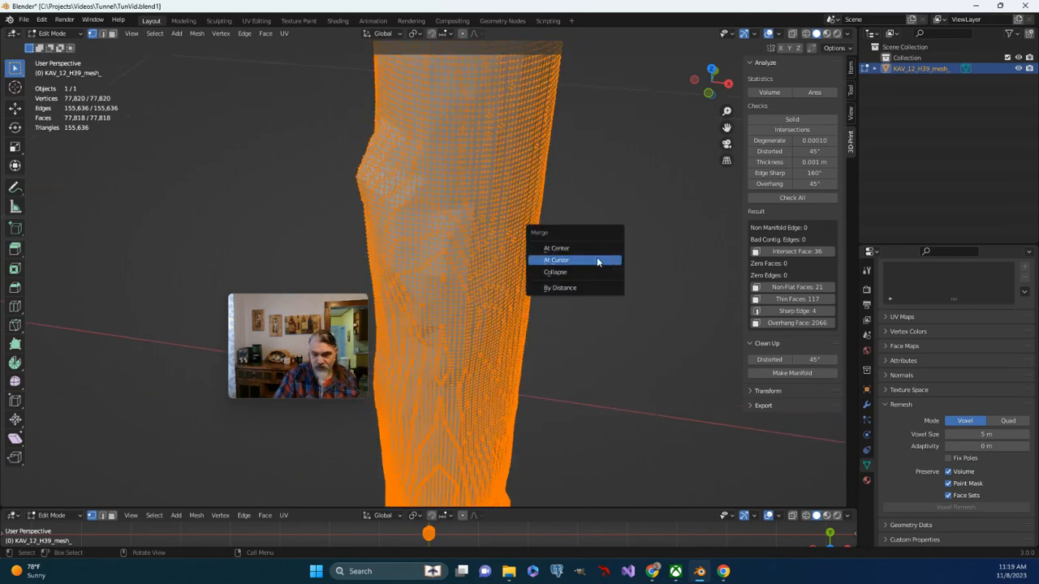
click(578, 288)
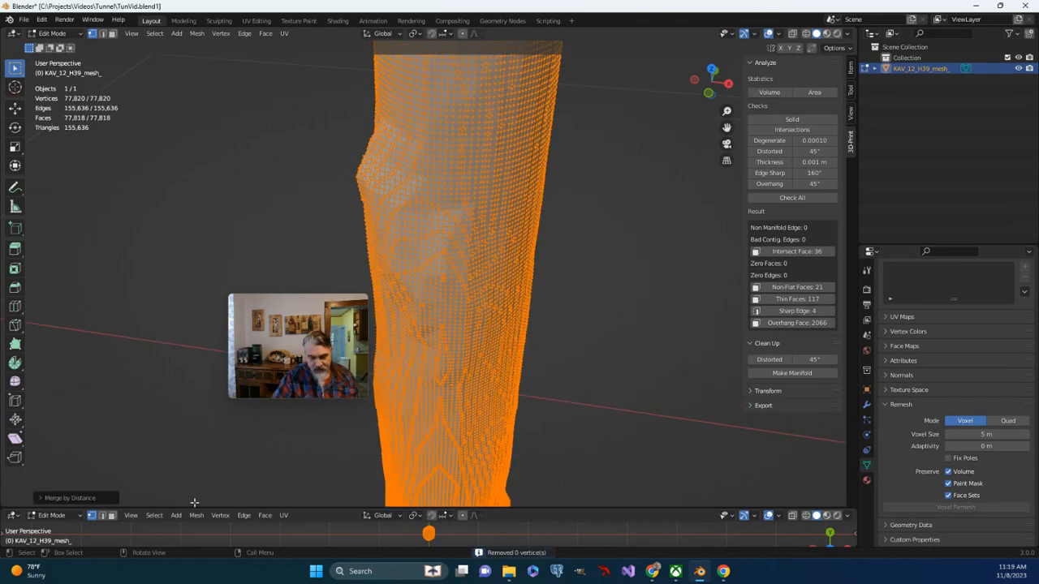
- Set the merge distance of the vertex merge to 0.1 m
click(39, 497)
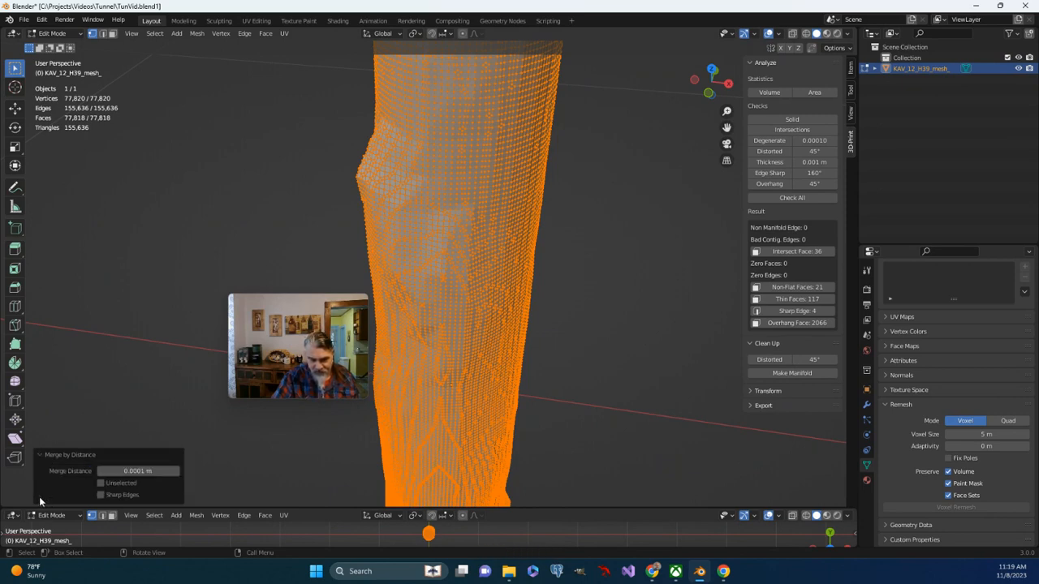
drag(148, 471, 107, 472)
click(138, 471)
click(138, 472)
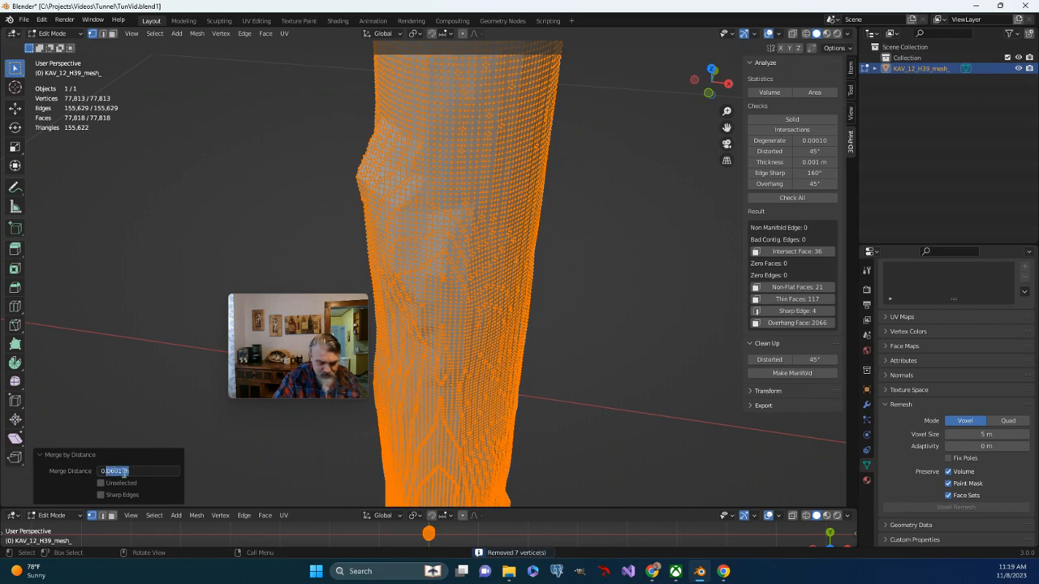
text(1)
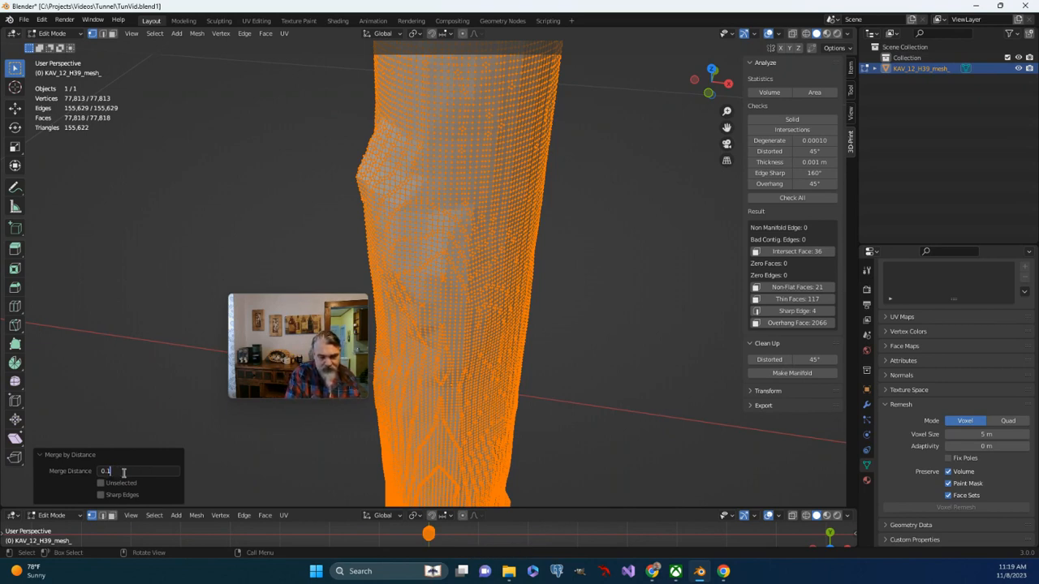
key(Return)
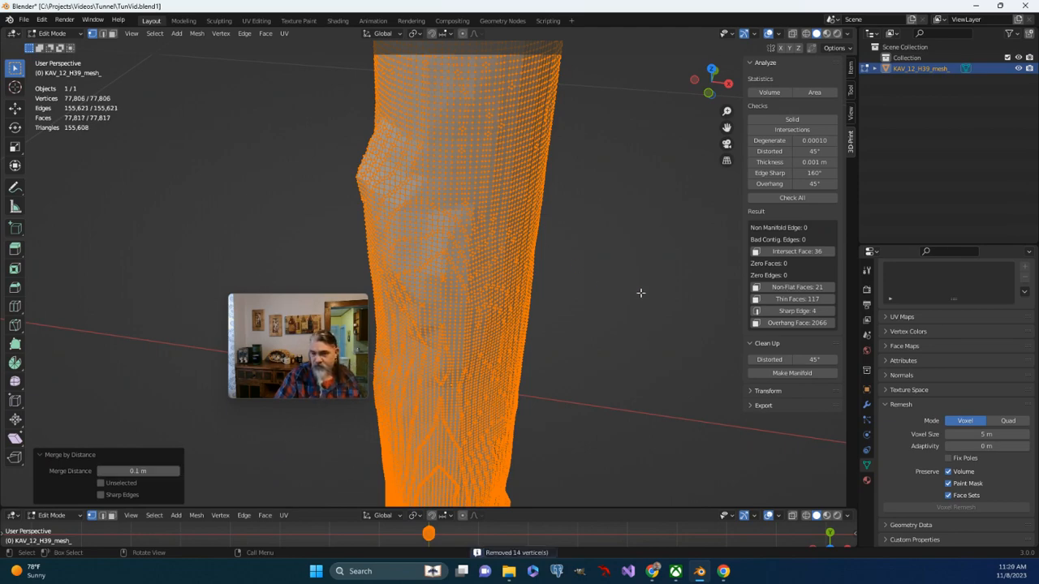
- Select the intersecting faces from the check results and rerun all the mesh checks
middle_drag(642, 294, 694, 260)
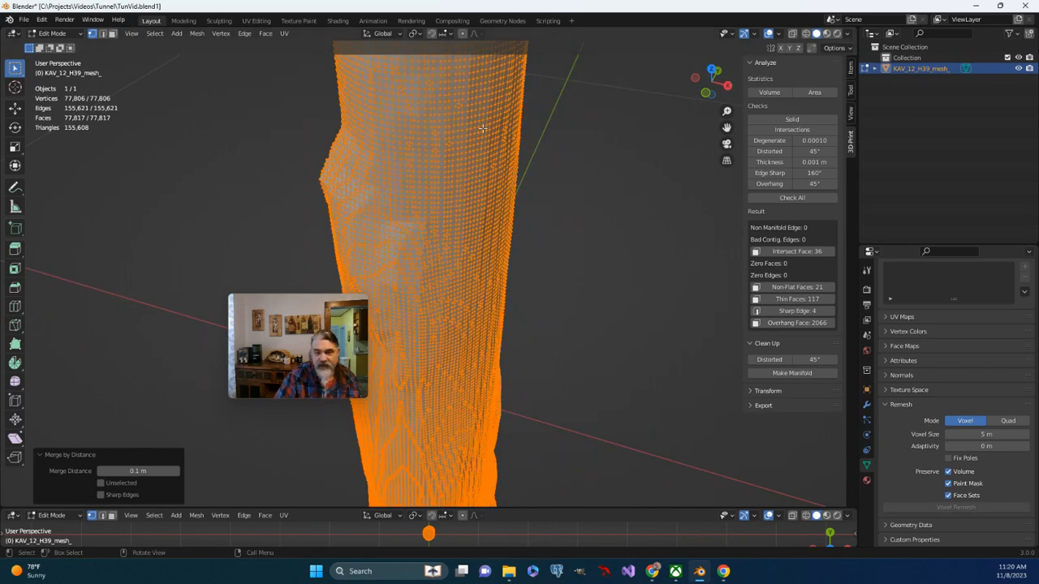
click(792, 252)
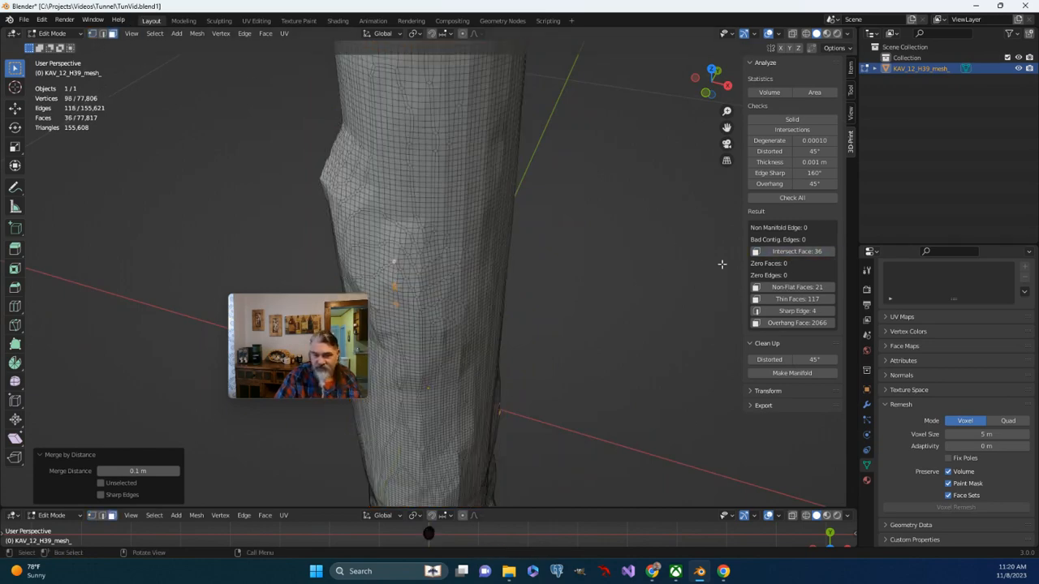
mouse_move(599, 300)
middle_down()
mouse_move(637, 290)
mouse_move(608, 296)
middle_up()
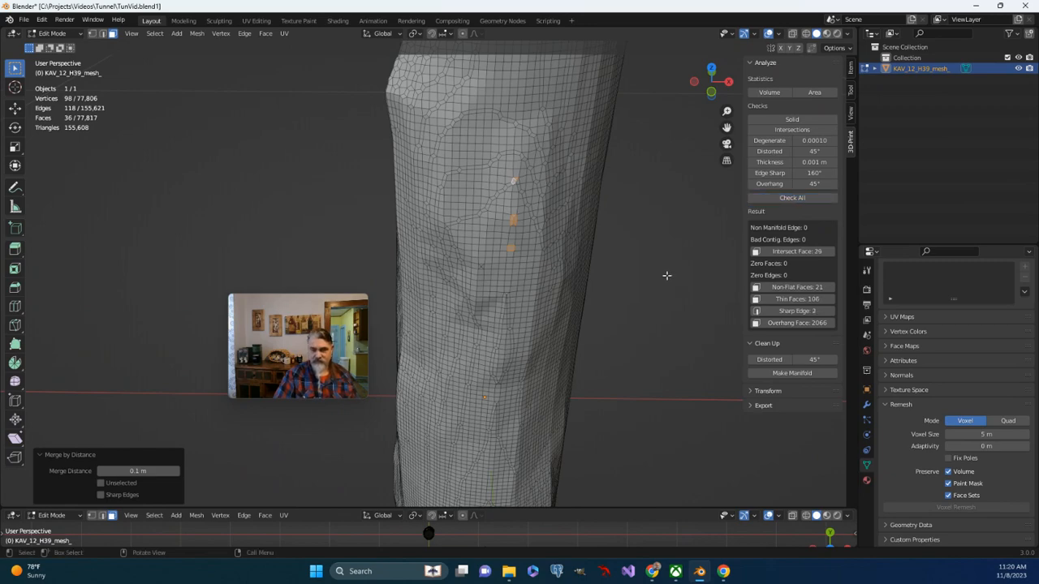
middle_drag(665, 271, 633, 266)
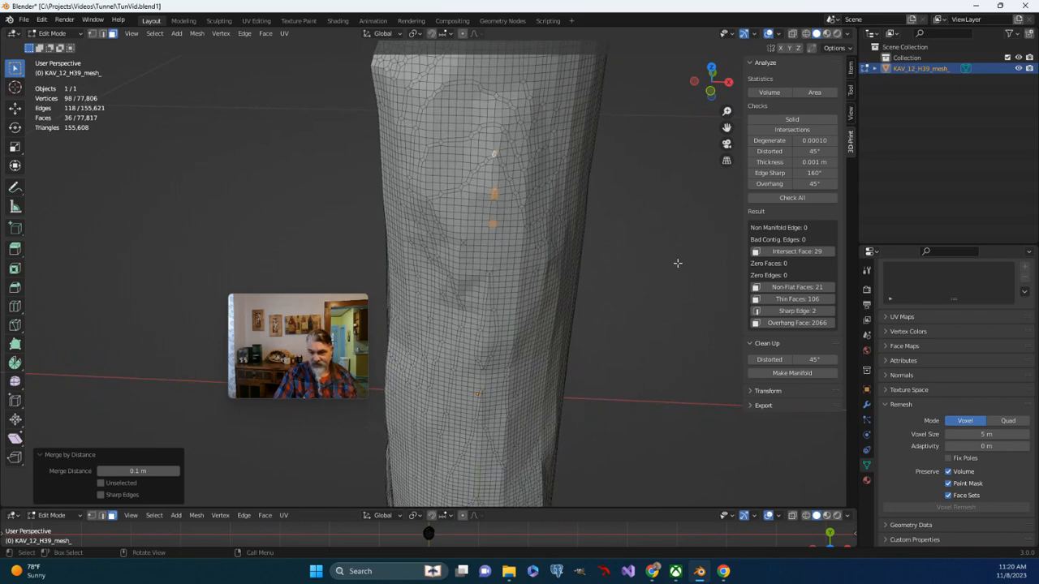
mouse_move(274, 322)
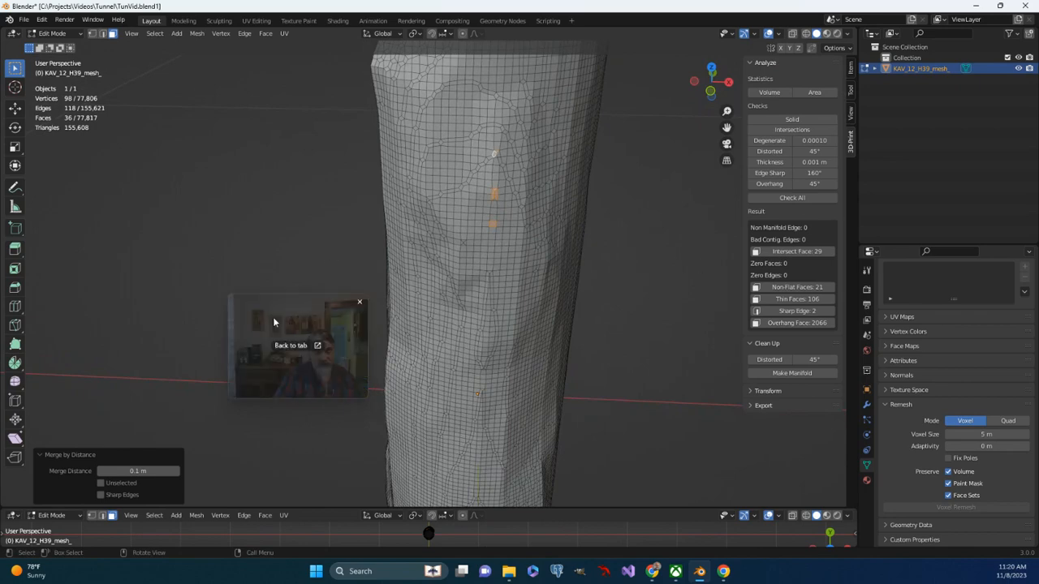
- Try to merge the vertices of the selected intersecting faces by distance, and run all the mesh checks again
mouse_move(275, 213)
middle_down()
mouse_move(265, 216)
mouse_move(275, 215)
middle_up()
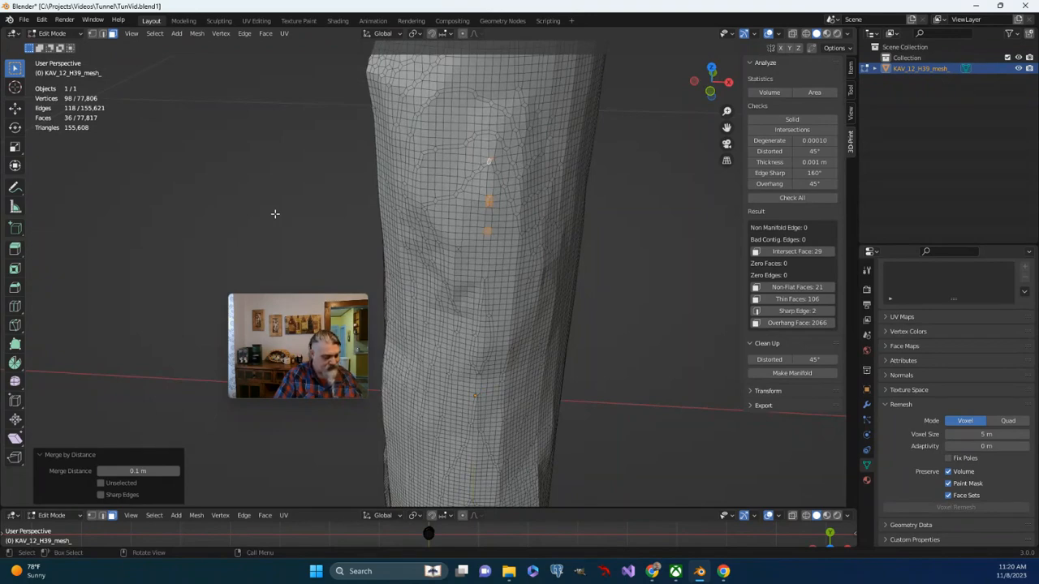
key(m)
click(275, 217)
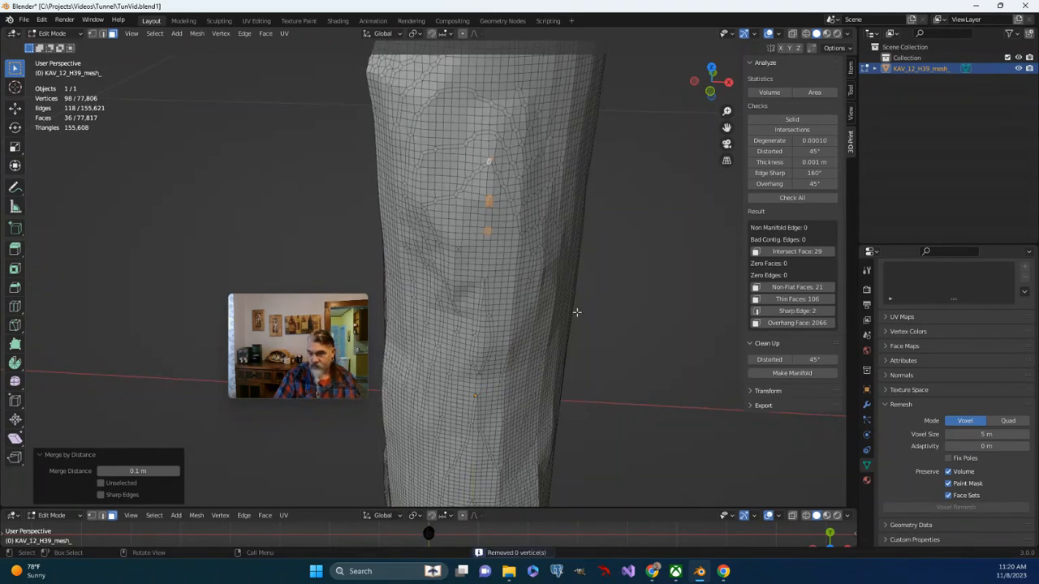
middle_drag(652, 325, 575, 318)
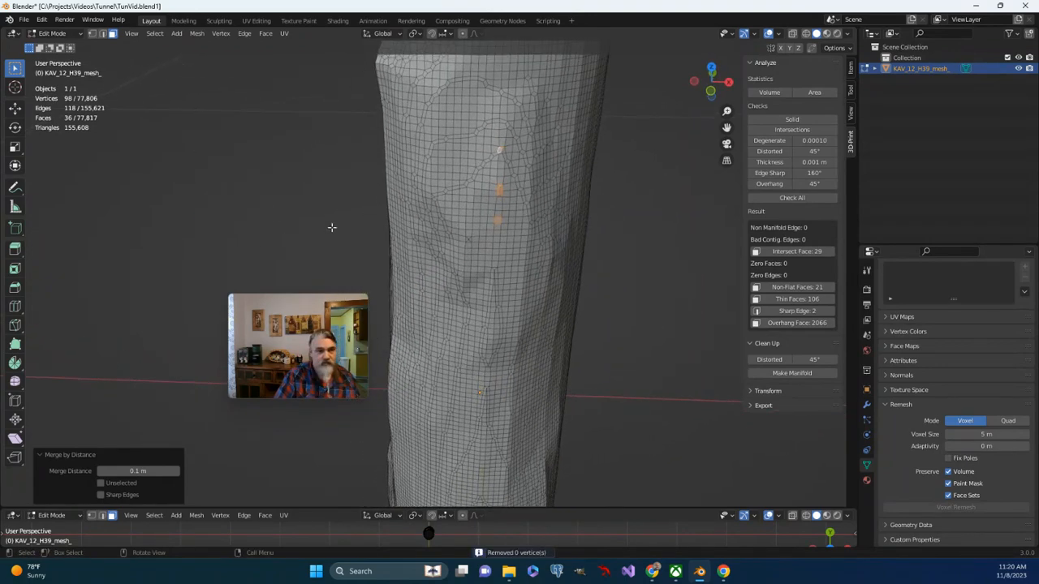
middle_drag(666, 281, 658, 285)
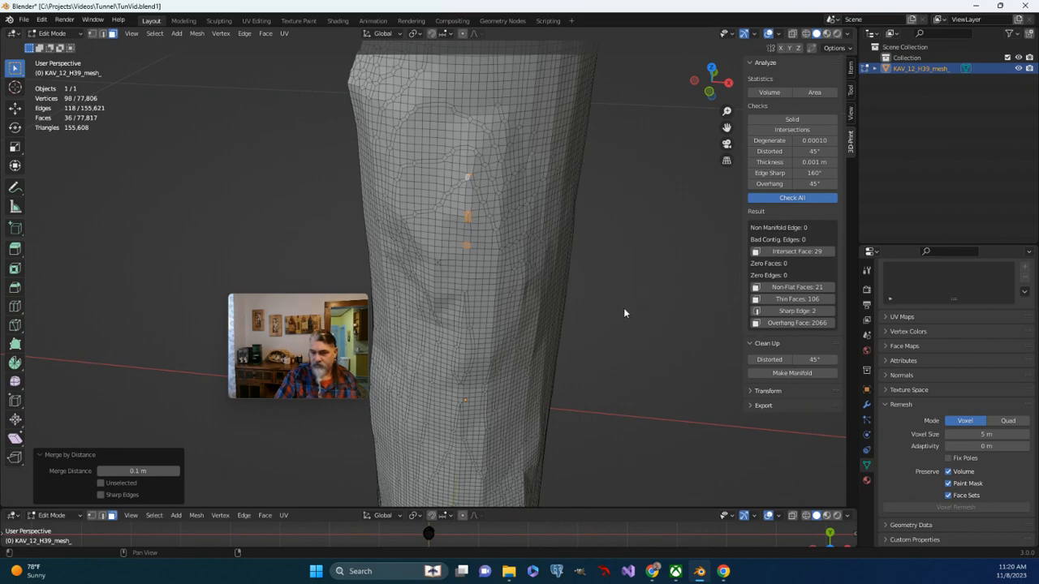
middle_drag(617, 315, 652, 300)
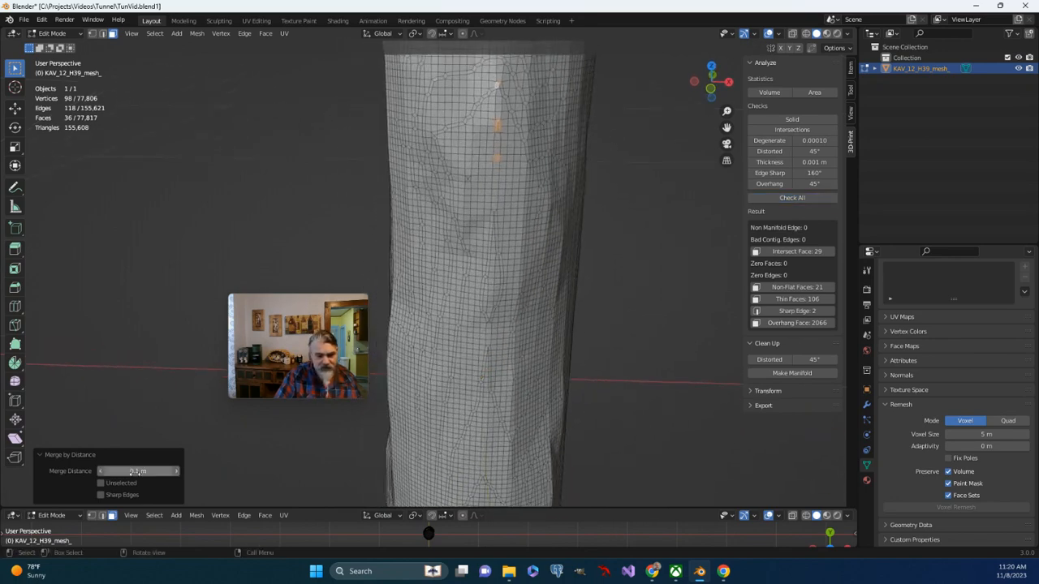
- Merge the whole mesh's vertices with a merge distance of 0.3 m and rerun all the mesh checks
click(137, 473)
drag(134, 472, 110, 474)
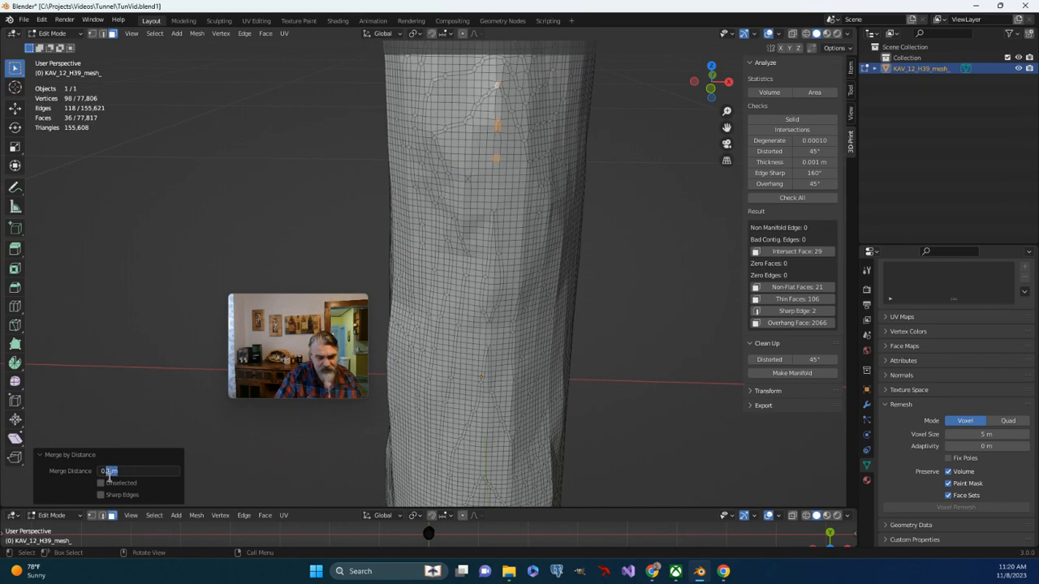
text(0.3)
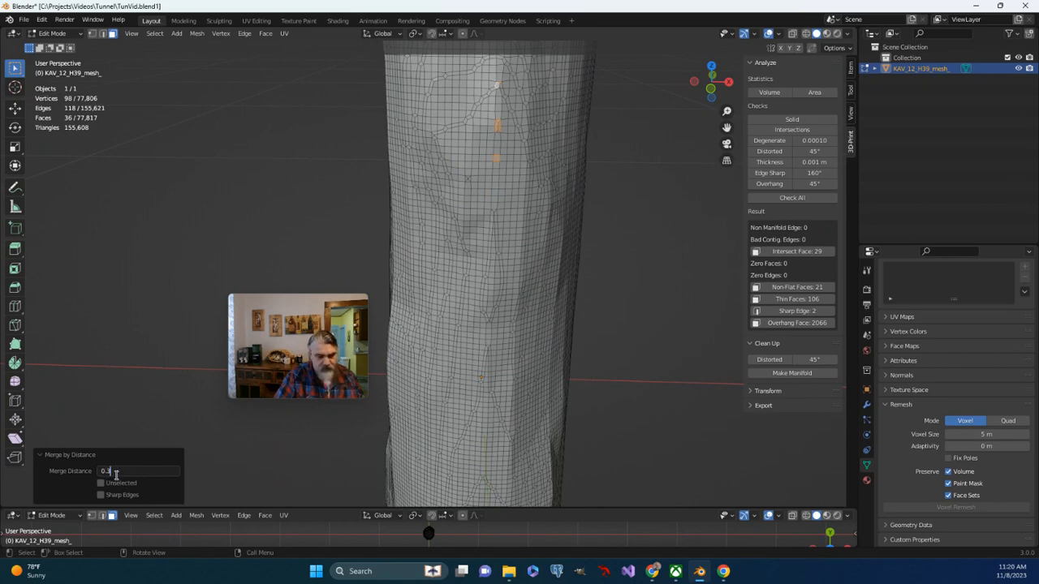
key(Return)
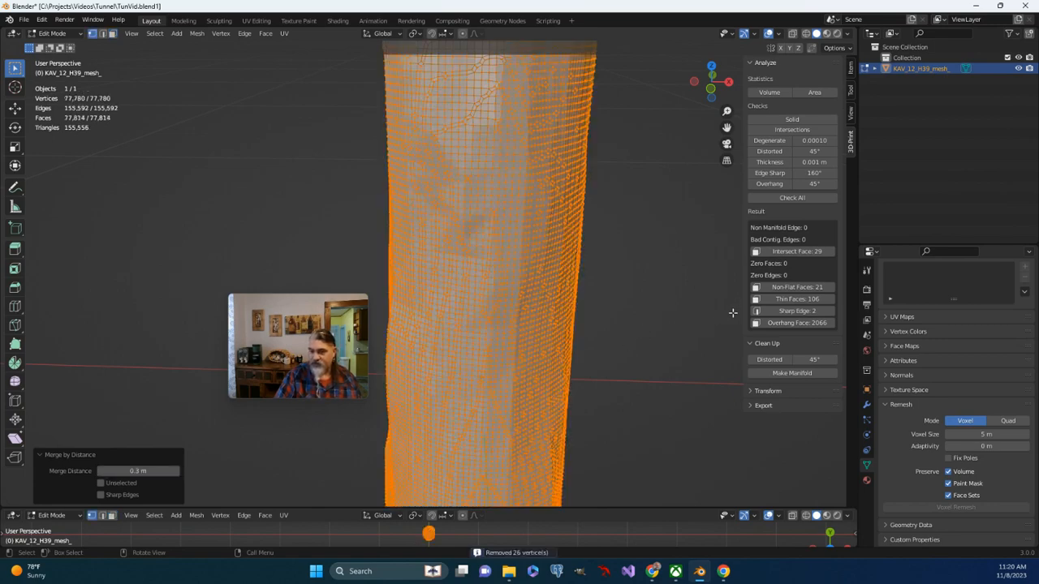
middle_drag(734, 314, 777, 229)
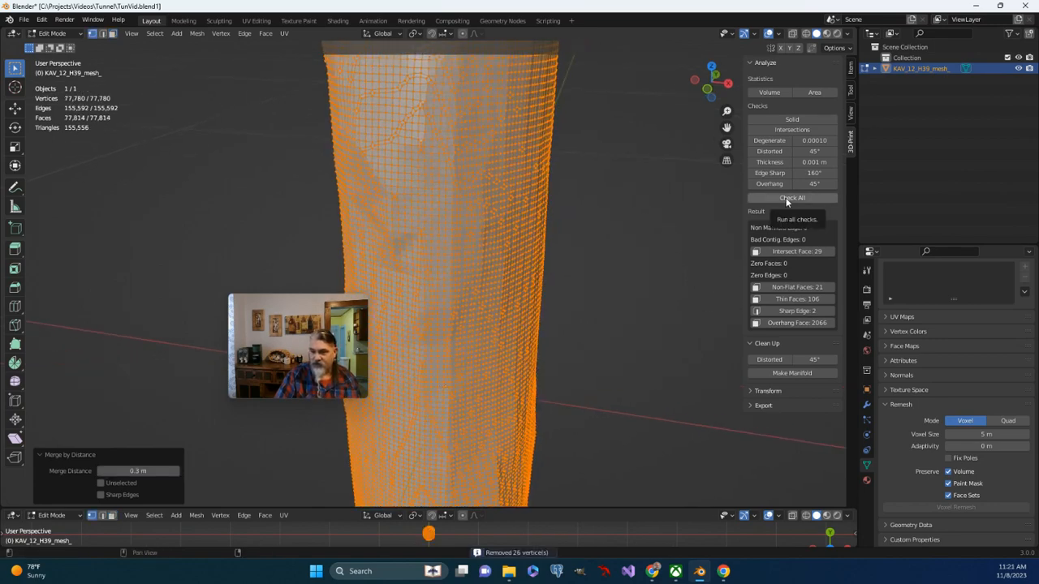
click(786, 199)
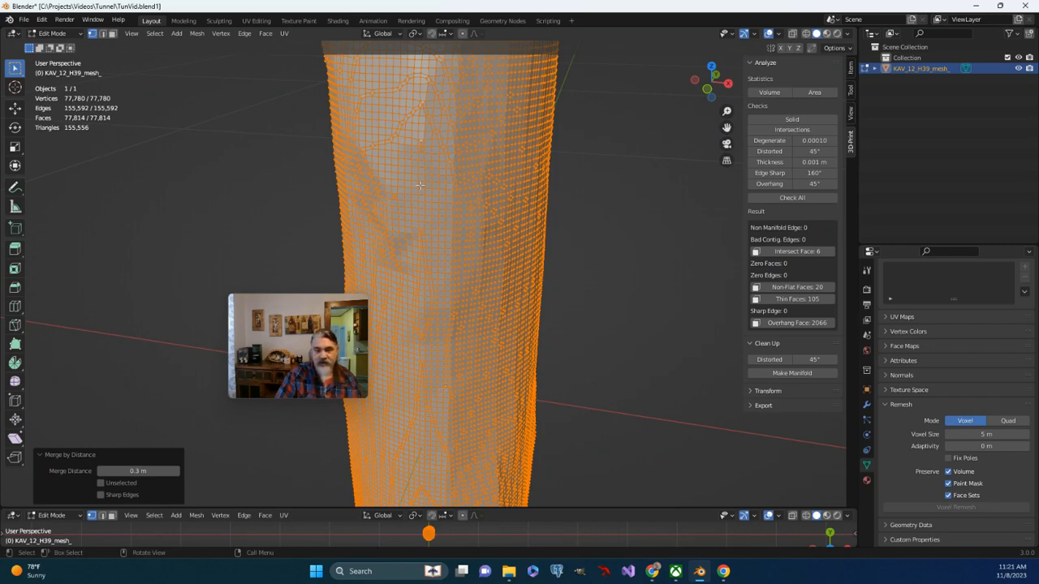
- Select the remaining intersecting faces in face selection mode and inspect the ones along the mesh's lower edge
click(112, 34)
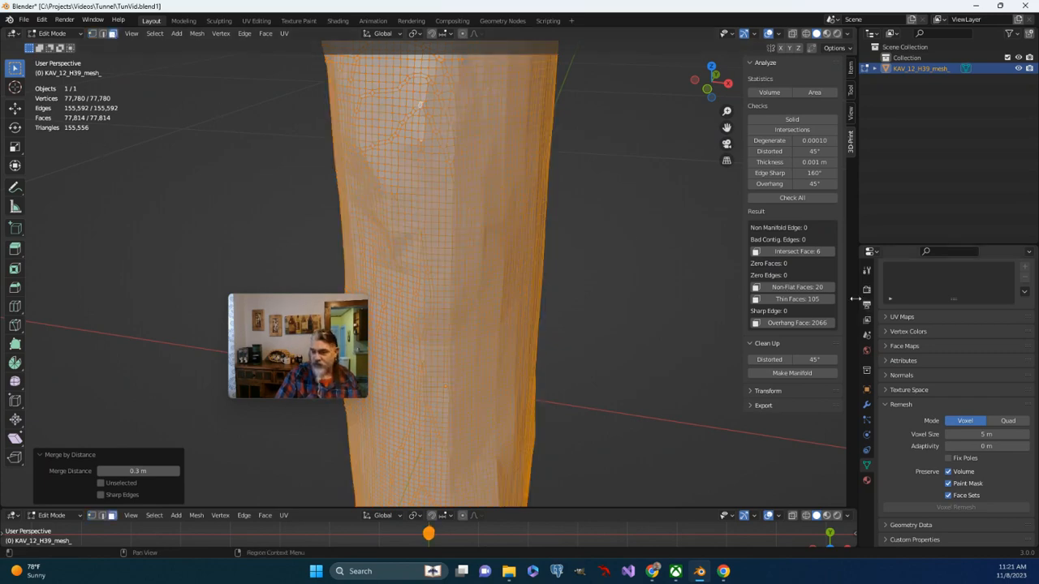
click(794, 252)
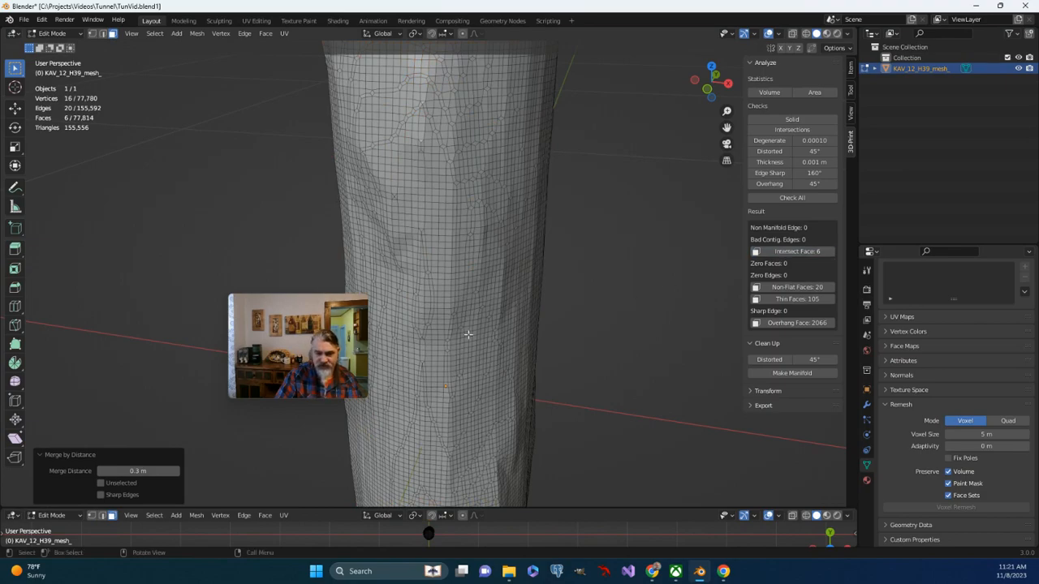
middle_drag(469, 333, 489, 341)
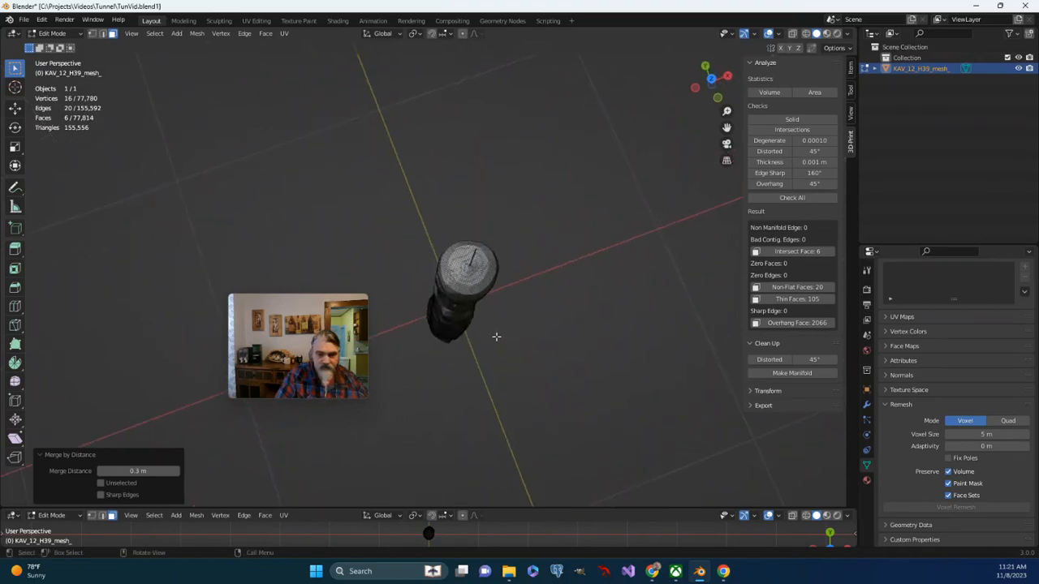
scroll(496, 336, up, 10)
middle_drag(525, 311, 385, 206)
scroll(428, 300, up, 1)
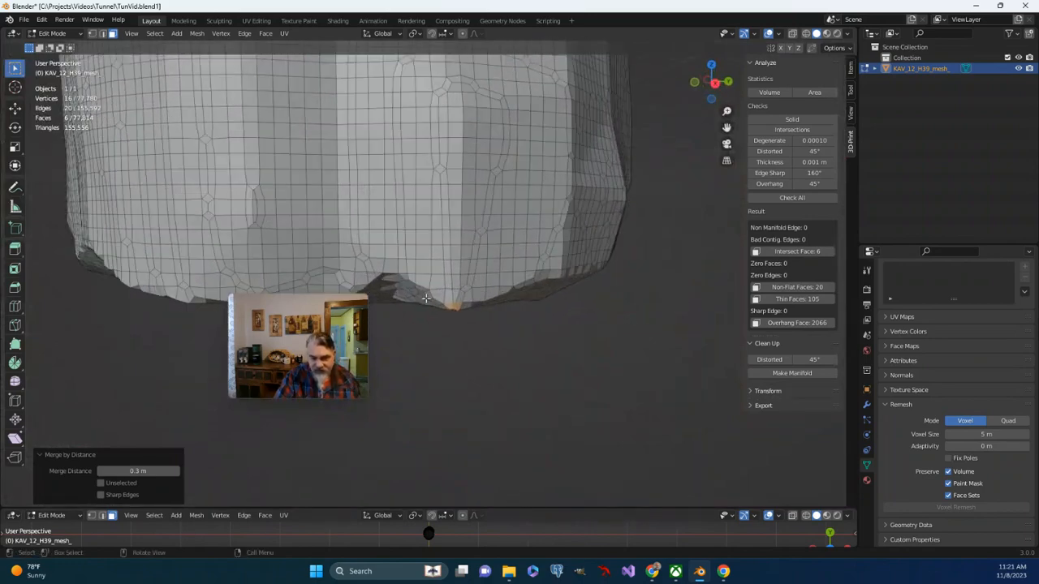
- In vertex selection mode, merge the two close vertices between the intersecting faces on the lower edge At Center, and rerun all mesh checks
middle_drag(432, 302, 415, 288)
scroll(421, 291, up, 3)
scroll(422, 291, up, 3)
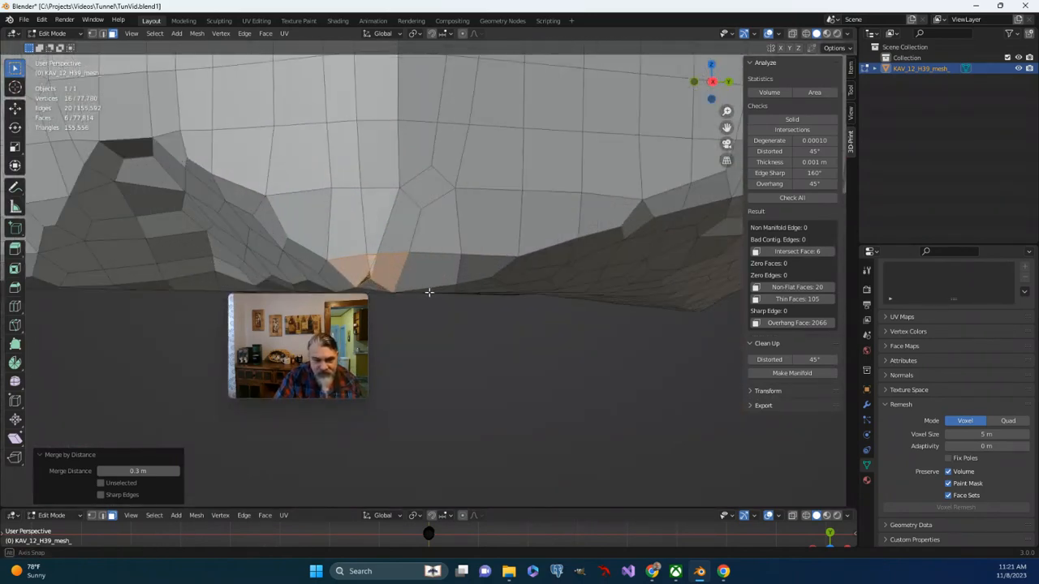
scroll(426, 290, down, 2)
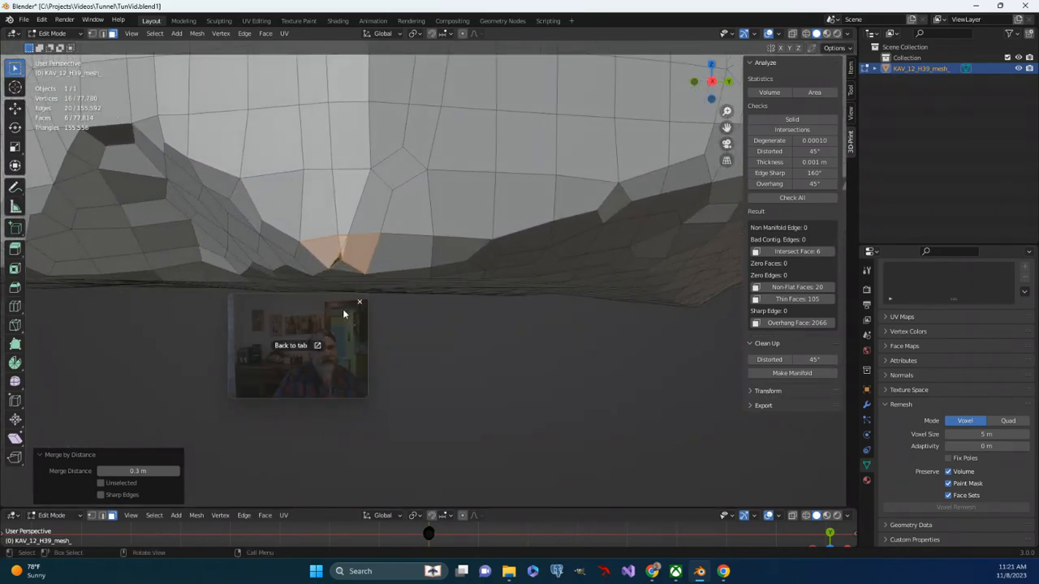
click(92, 33)
mouse_move(323, 294)
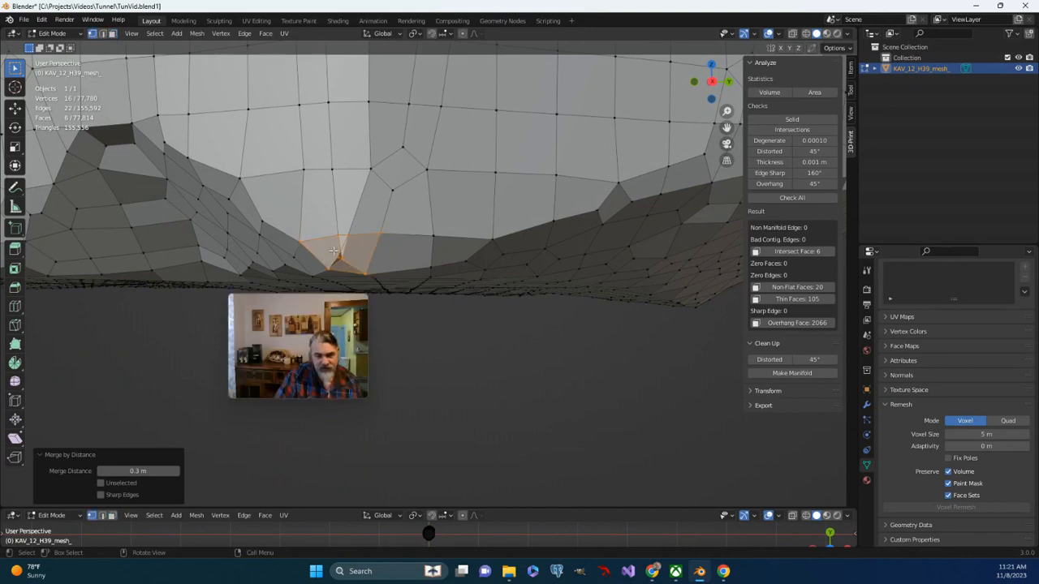
click(347, 262)
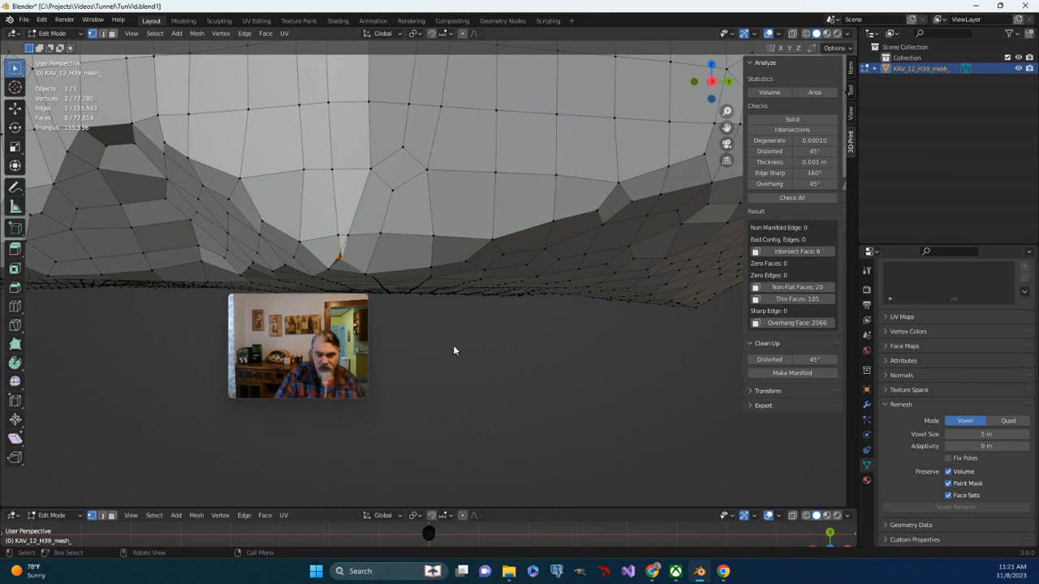
key(m)
click(422, 309)
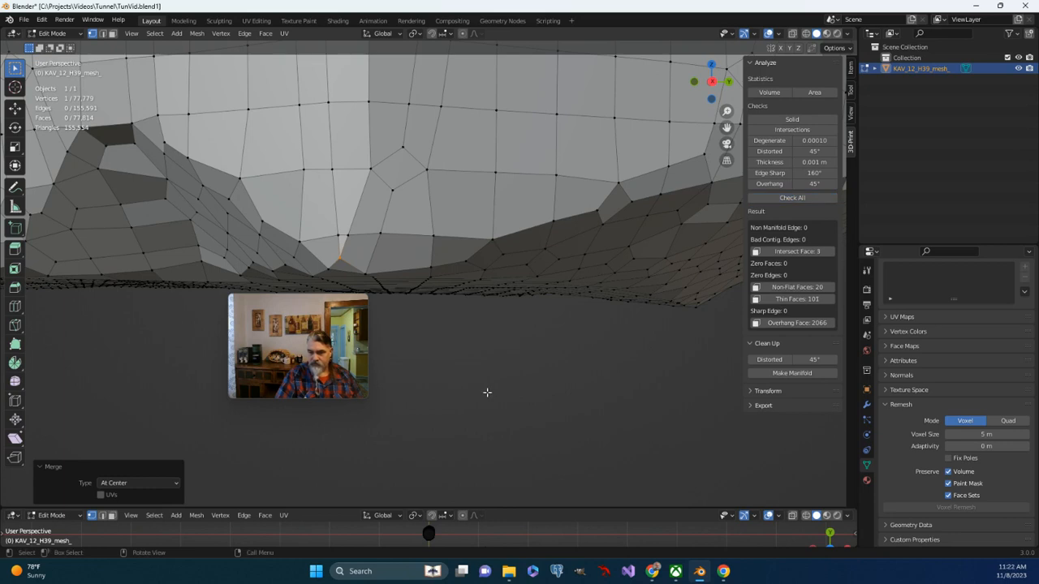
scroll(435, 324, up, 3)
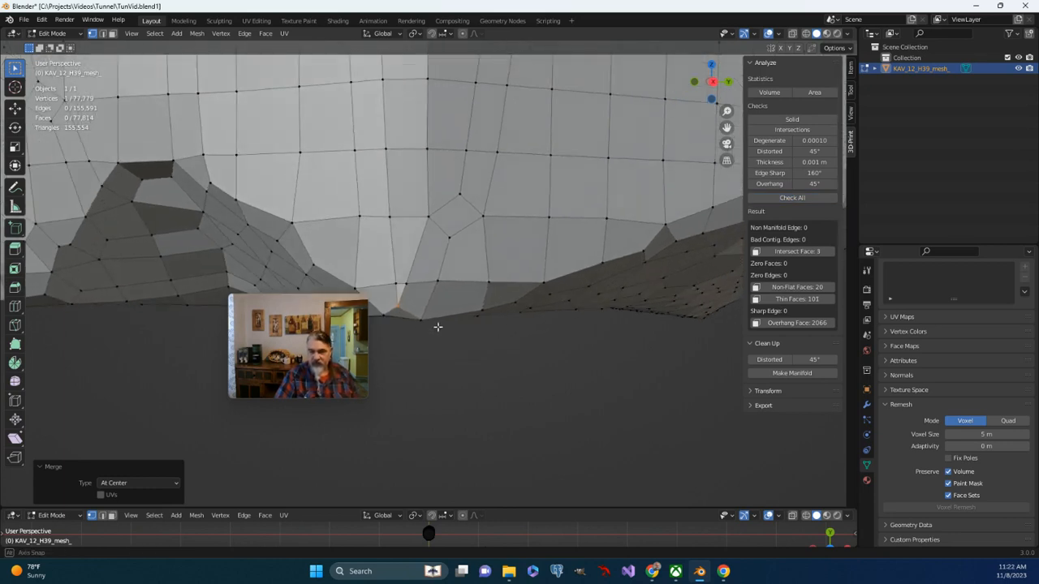